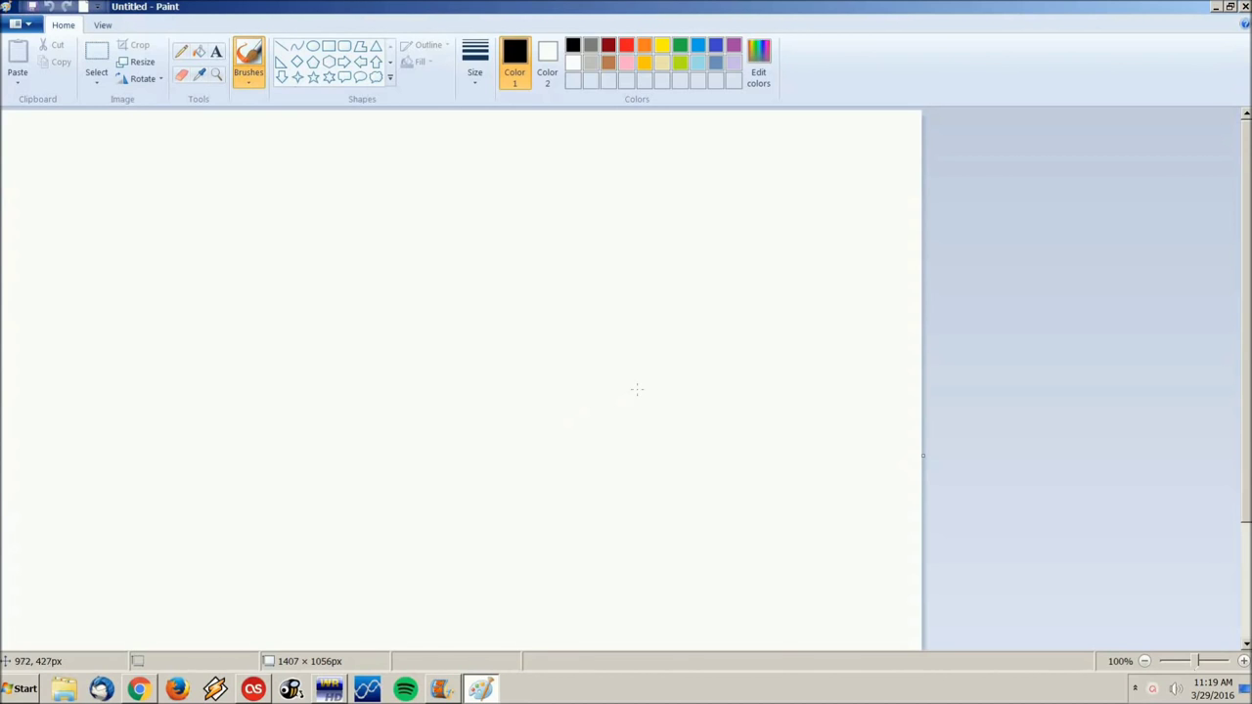
# Step: Draw a tree near the canvas's right edge using the thickest brush size: a straight vertical brown trunk with a jagged green crown outline
pyautogui.click(474, 77)
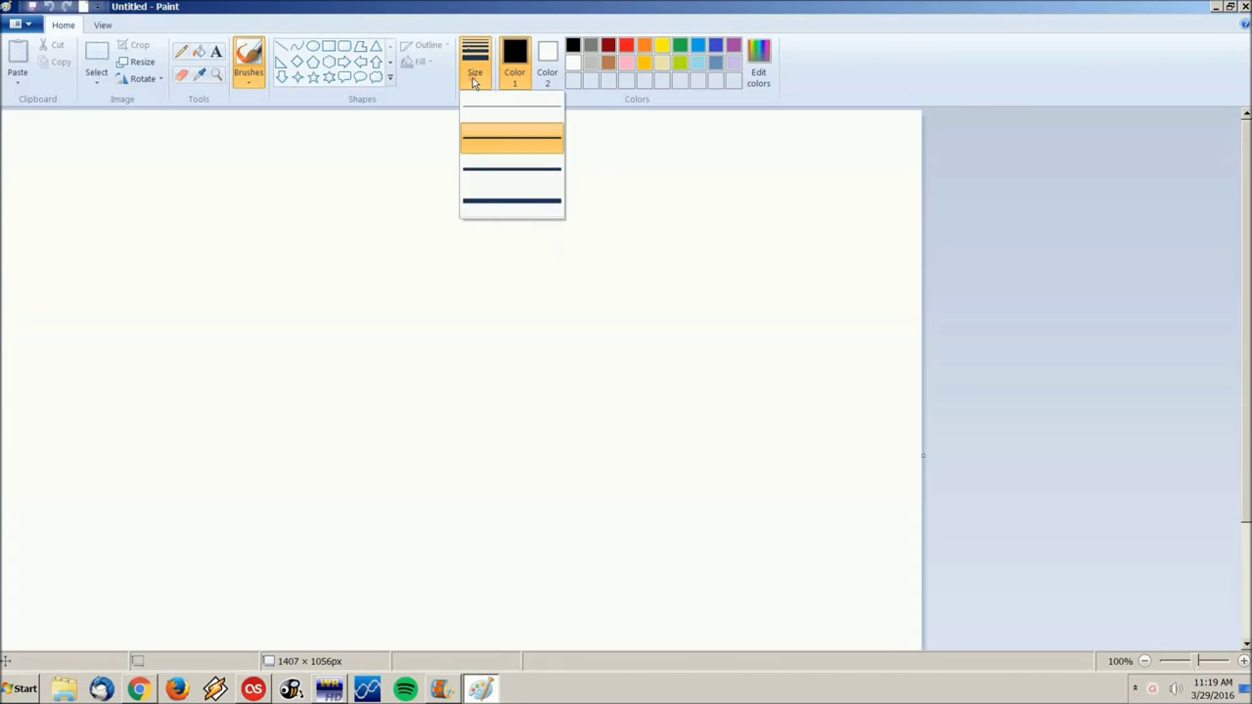
pyautogui.click(496, 201)
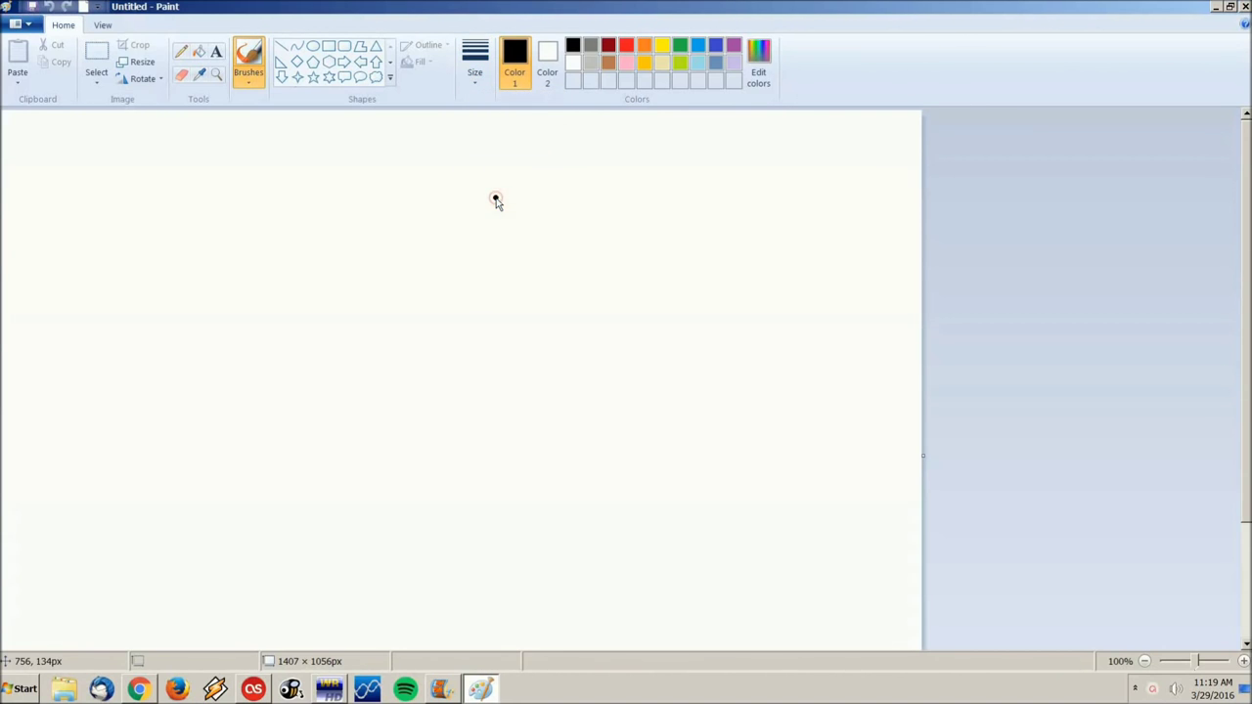
pyautogui.click(608, 62)
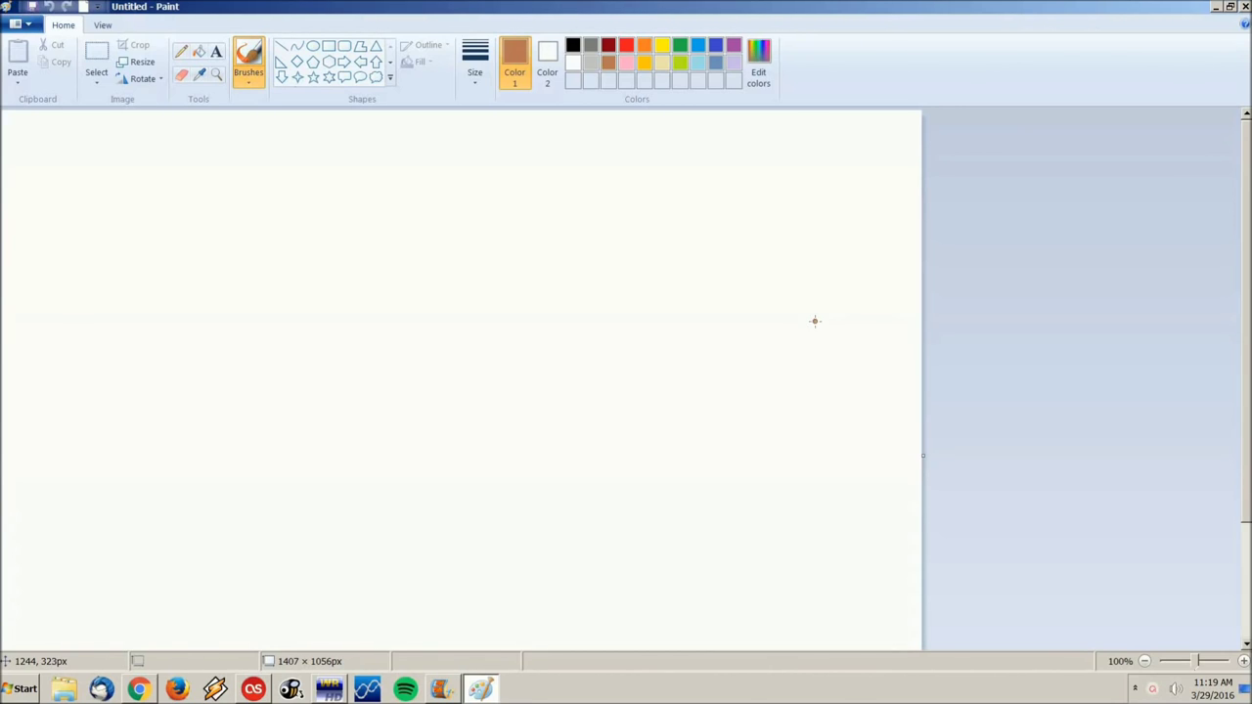
pyautogui.moveTo(813, 314); pyautogui.dragTo(815, 590)
pyautogui.click(680, 50)
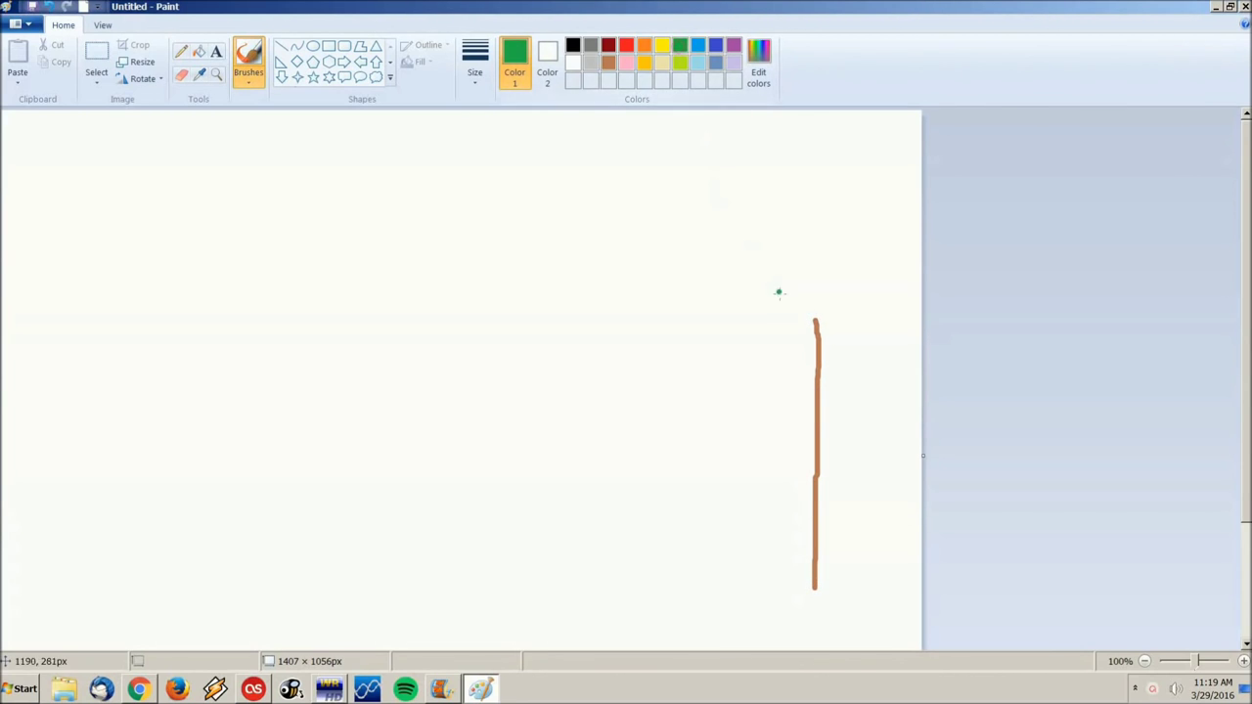
pyautogui.moveTo(815, 323)
pyautogui.mouseDown()
pyautogui.moveTo(709, 277)
pyautogui.moveTo(711, 217)
pyautogui.moveTo(843, 162)
pyautogui.moveTo(899, 232)
pyautogui.moveTo(858, 313)
pyautogui.moveTo(812, 320)
pyautogui.mouseUp()
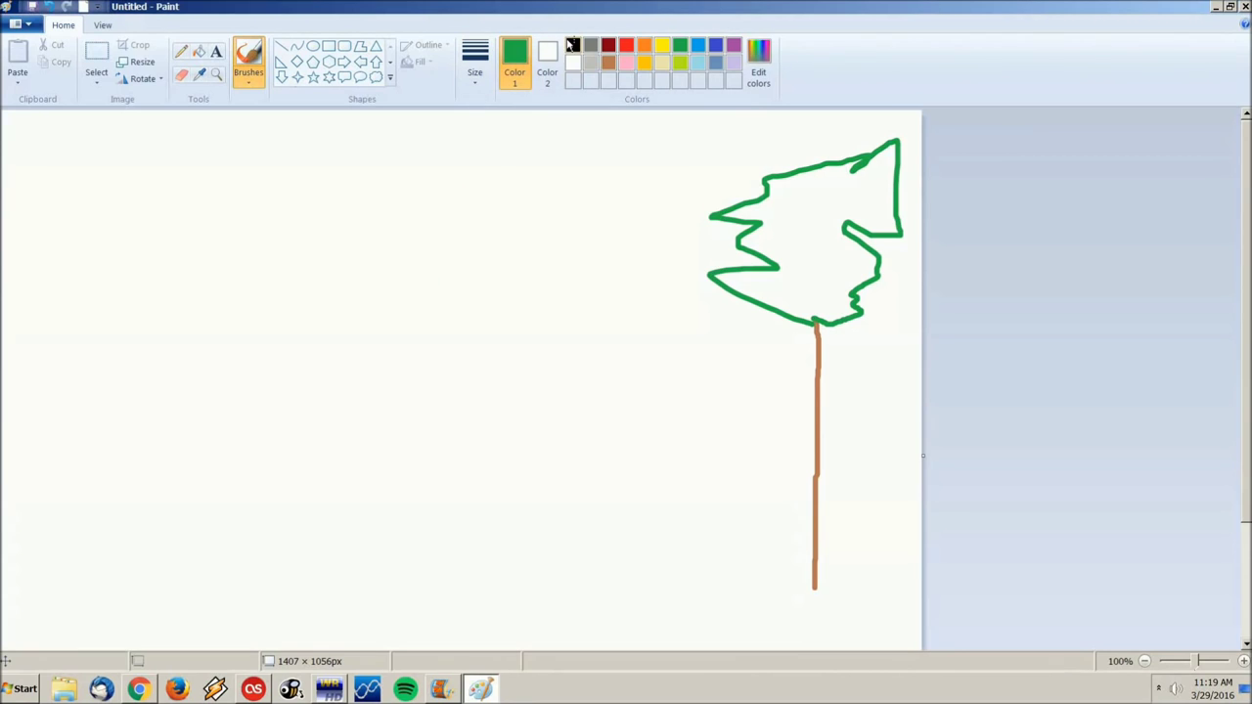
# Step: Draw a black line with the second-thickest brush size from beside the trunk up into the crown, capped with a short crossbar
pyautogui.click(480, 76)
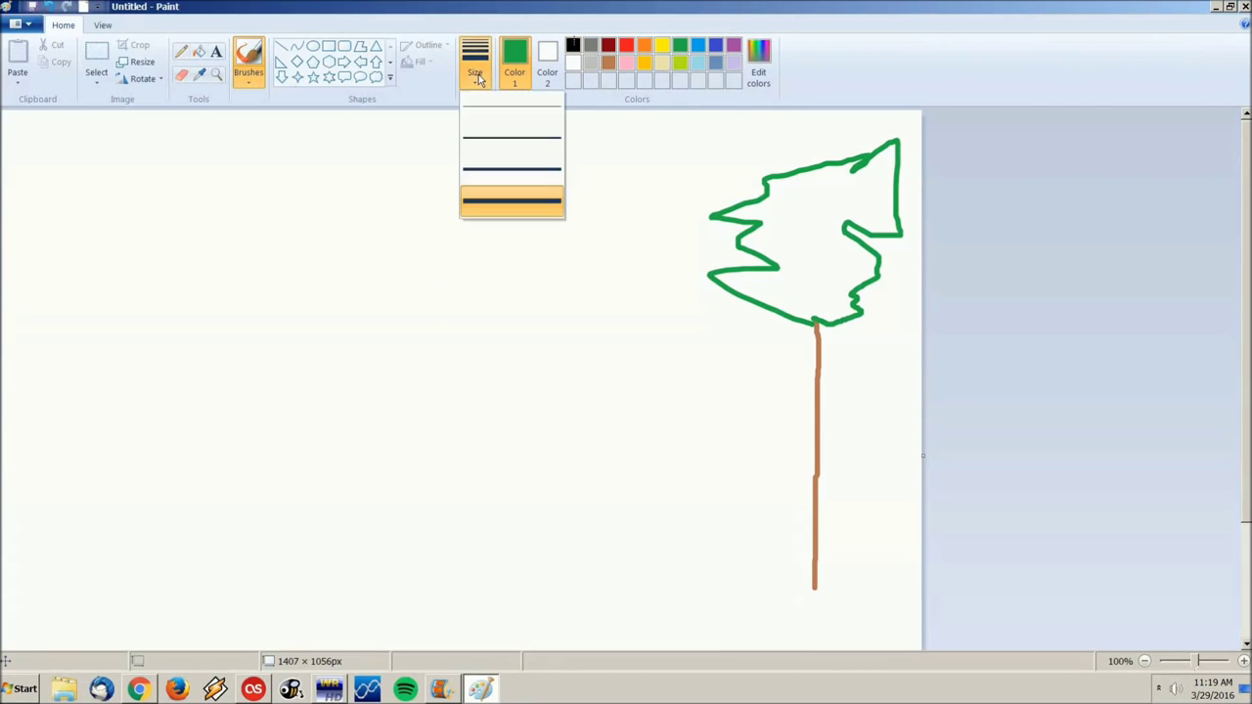
pyautogui.click(498, 167)
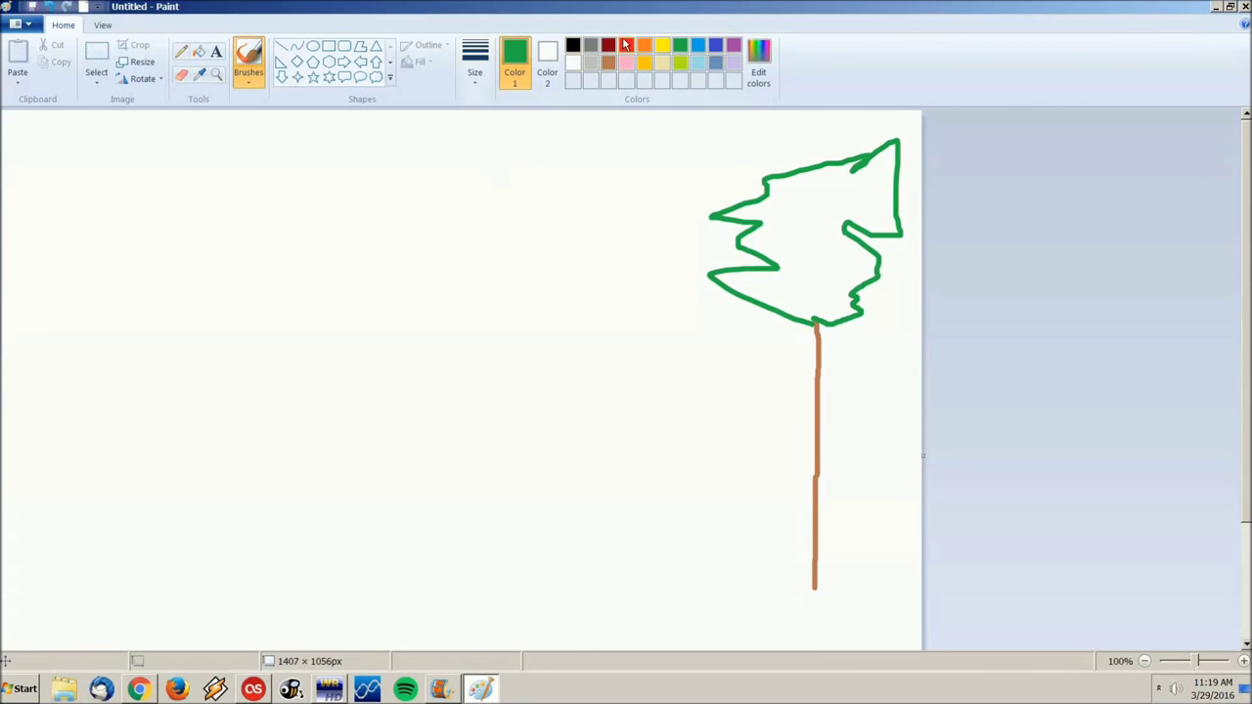
pyautogui.click(573, 46)
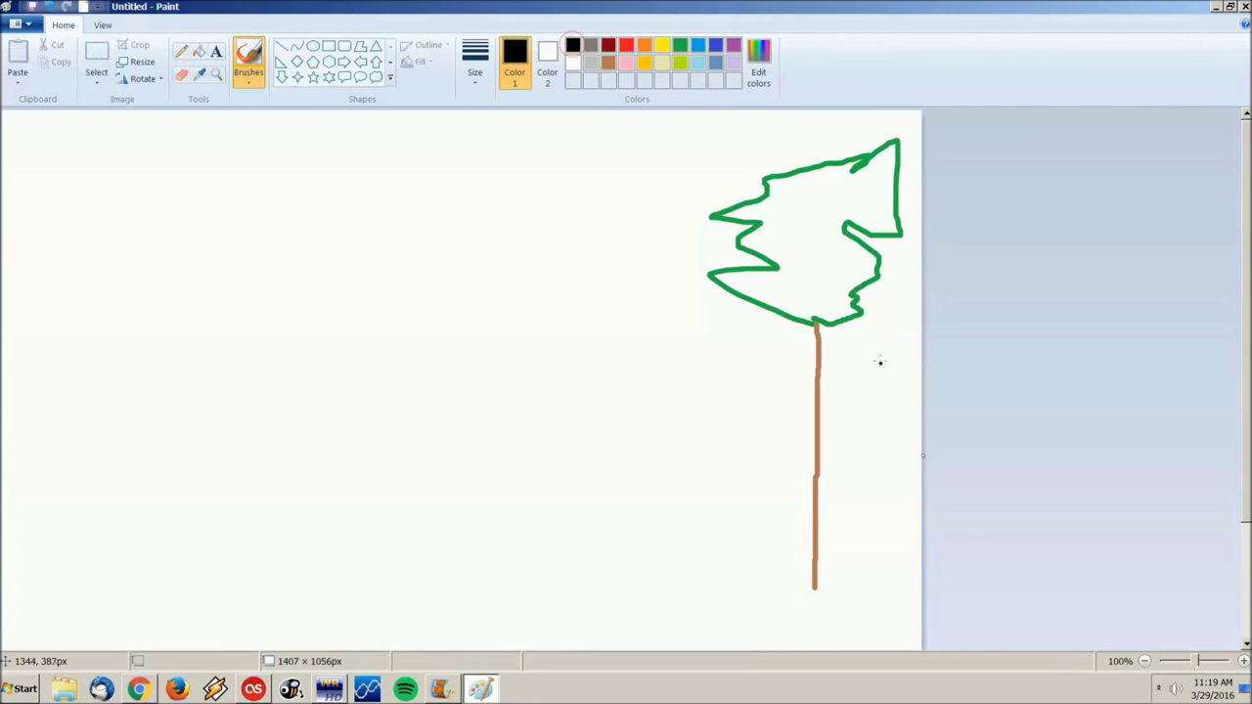
pyautogui.moveTo(880, 415); pyautogui.dragTo(838, 284)
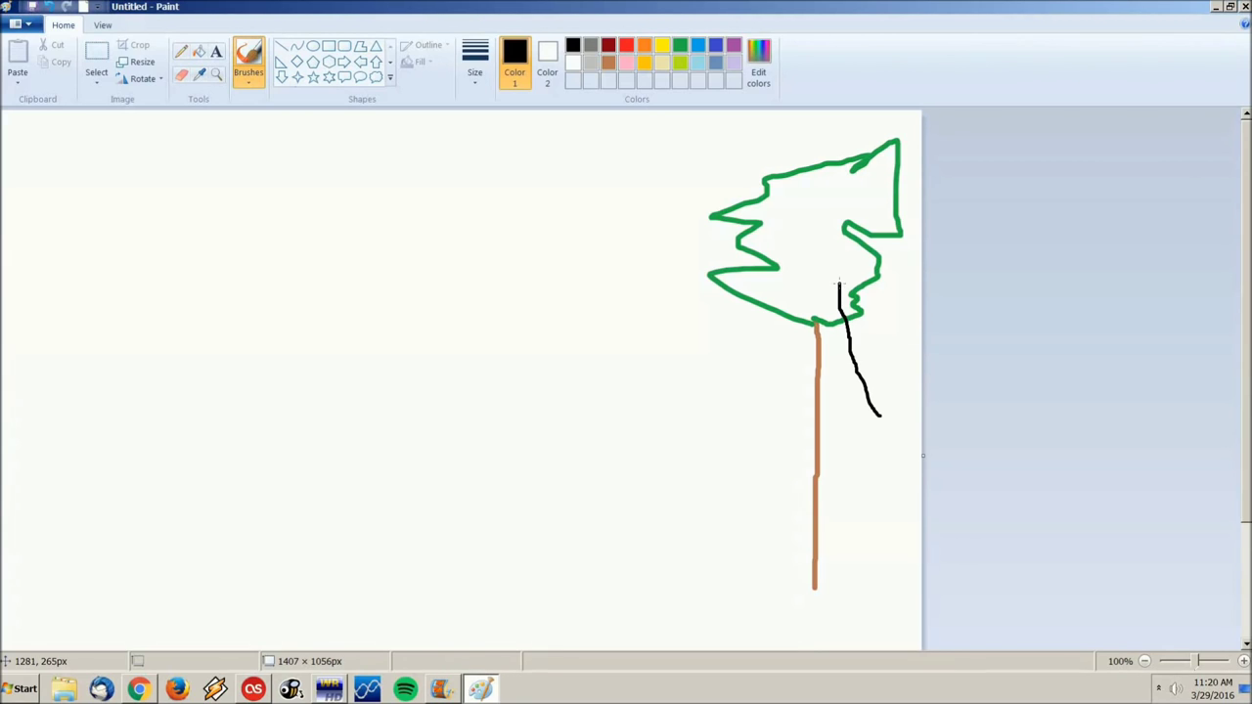
pyautogui.moveTo(838, 283); pyautogui.dragTo(834, 282)
# Step: Draw two long black lines with the second-thinnest brush size, sloping from the crossbar in the crown down toward the canvas's left side
pyautogui.click(478, 58)
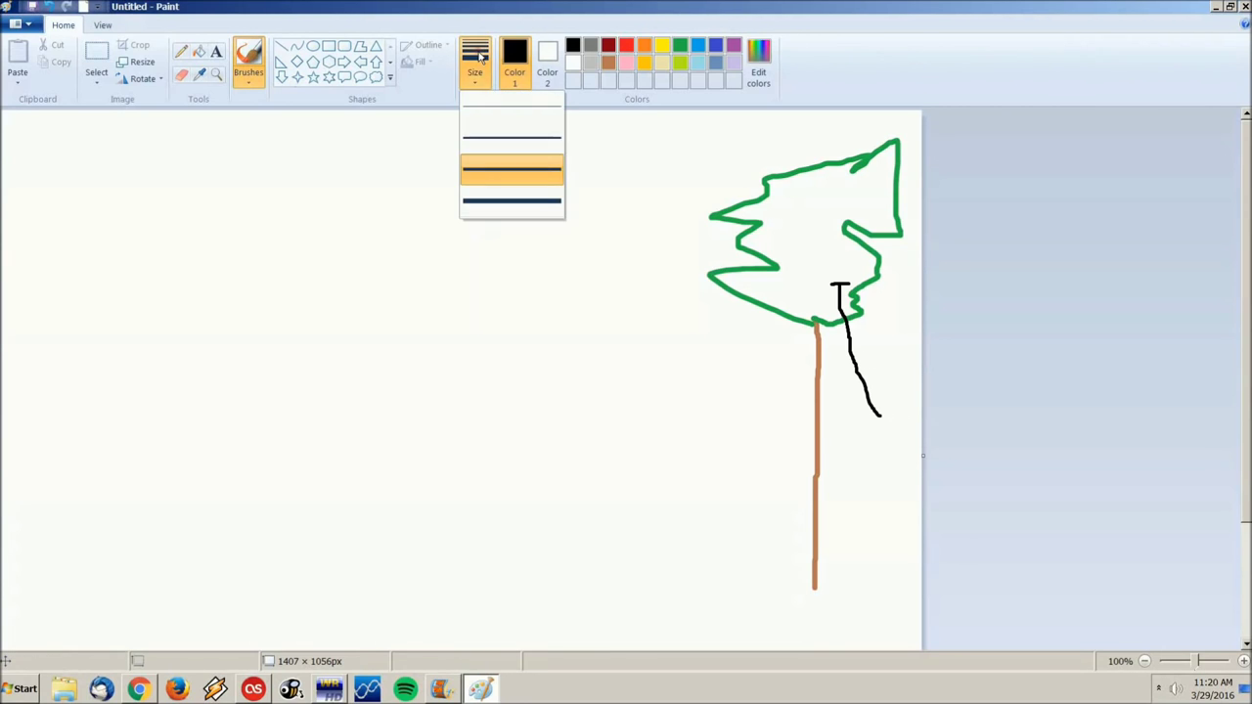
pyautogui.click(499, 137)
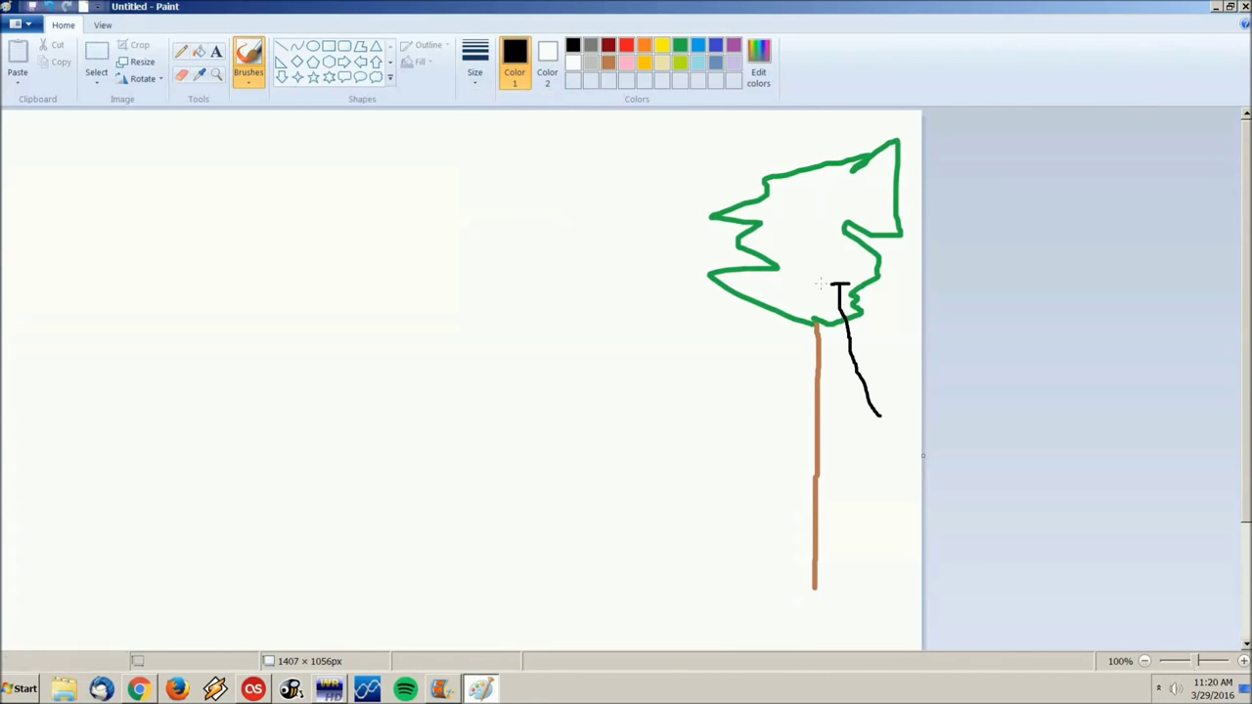
pyautogui.moveTo(837, 285)
pyautogui.mouseDown()
pyautogui.moveTo(650, 311)
pyautogui.moveTo(324, 406)
pyautogui.mouseUp()
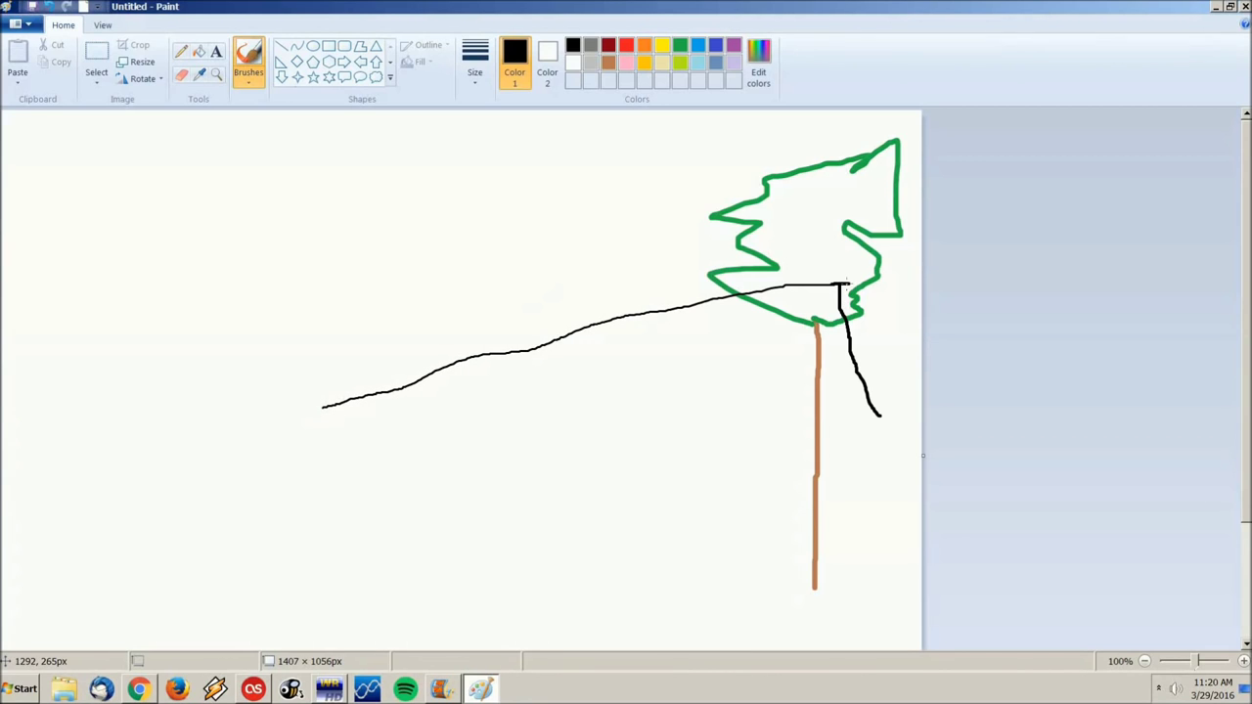
pyautogui.moveTo(851, 284); pyautogui.dragTo(323, 426)
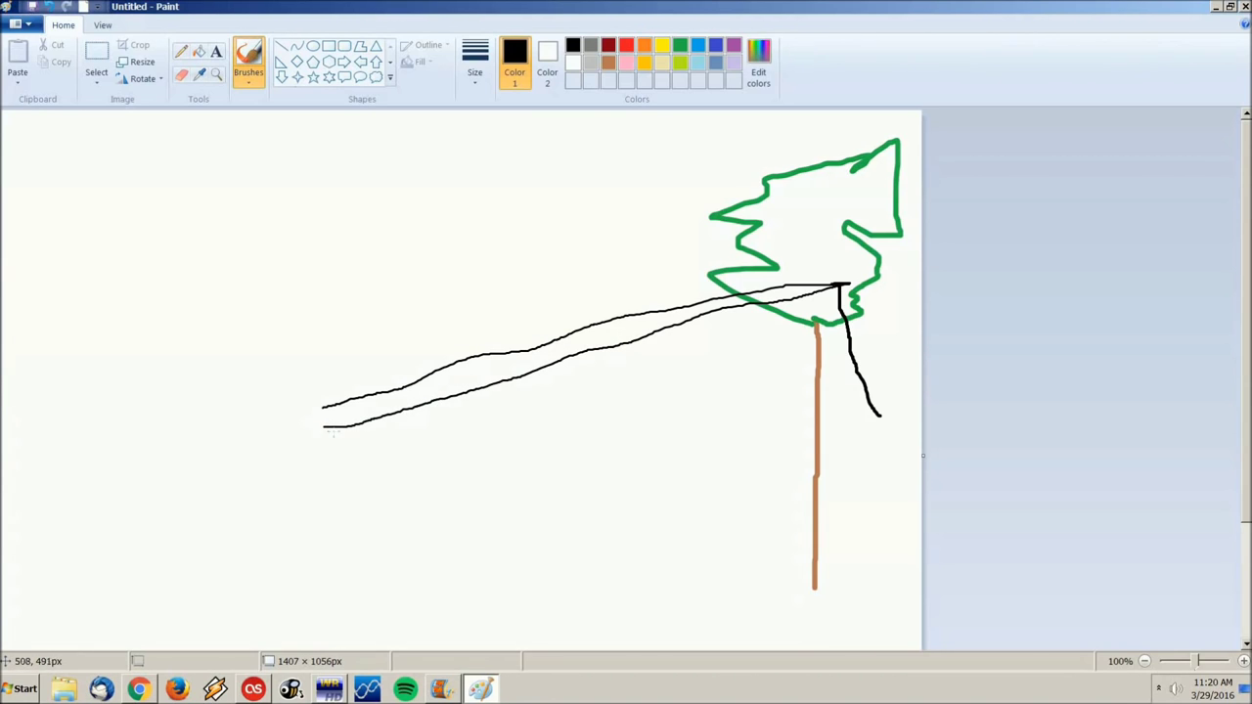
# Step: Draw a small upright brown rectangle at the lower-left ends of the two sloping lines
pyautogui.click(609, 63)
pyautogui.moveTo(293, 406); pyautogui.dragTo(289, 489)
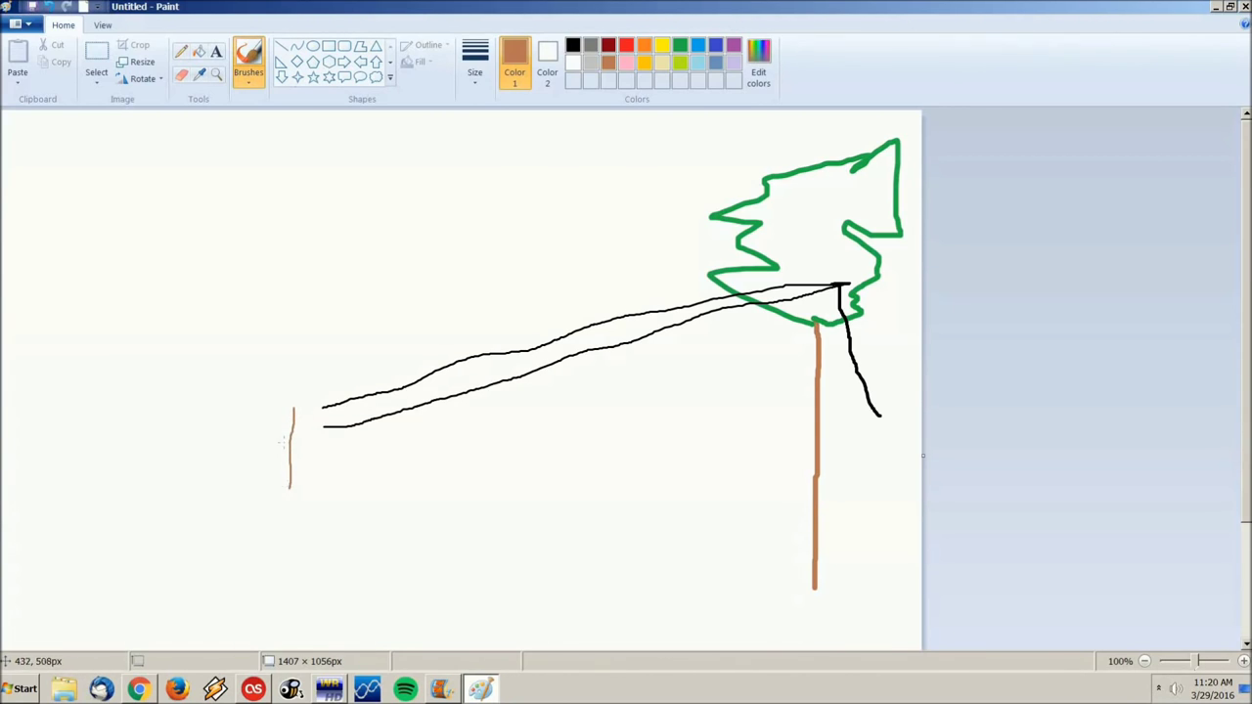
pyautogui.moveTo(294, 410)
pyautogui.mouseDown()
pyautogui.moveTo(322, 410)
pyautogui.moveTo(309, 500)
pyautogui.moveTo(291, 487)
pyautogui.mouseUp()
# Step: Mark the points where the two sloping lines meet the brown rectangle in black with the thinnest brush size
pyautogui.click(572, 45)
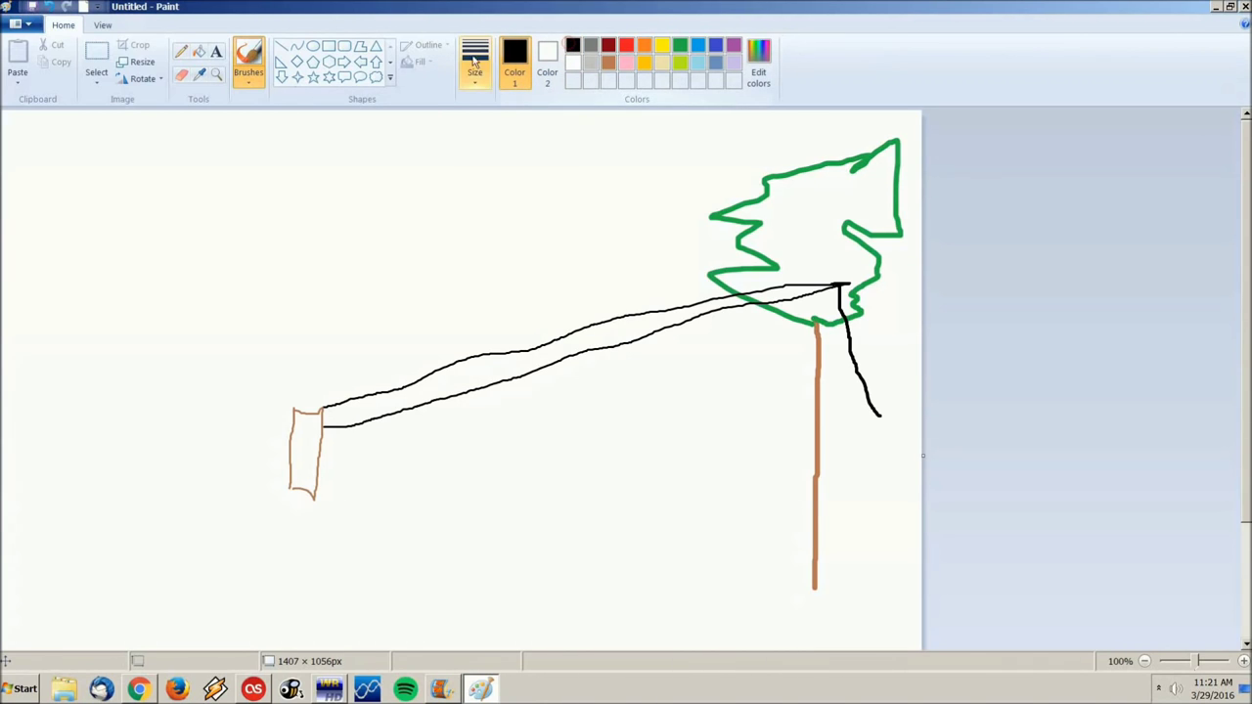
pyautogui.click(473, 66)
pyautogui.click(475, 104)
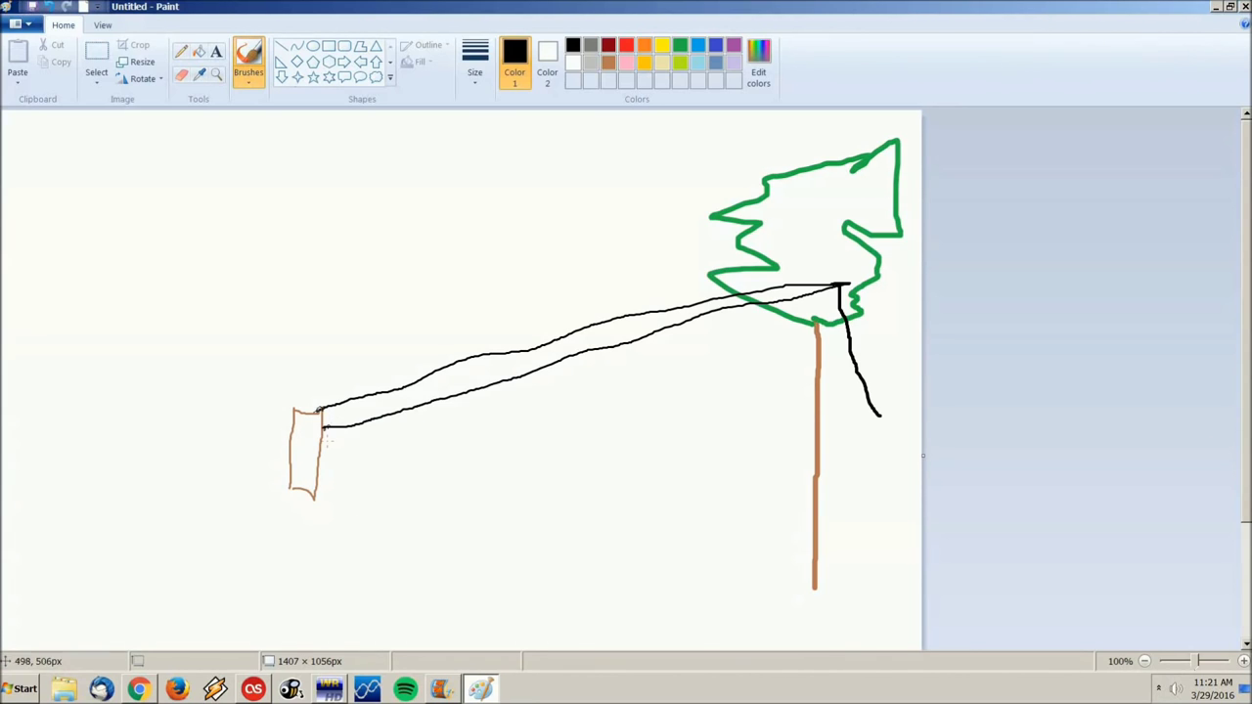
# Step: Write a large black letter S to the left of the brown rectangle using the thickest brush size
pyautogui.click(473, 69)
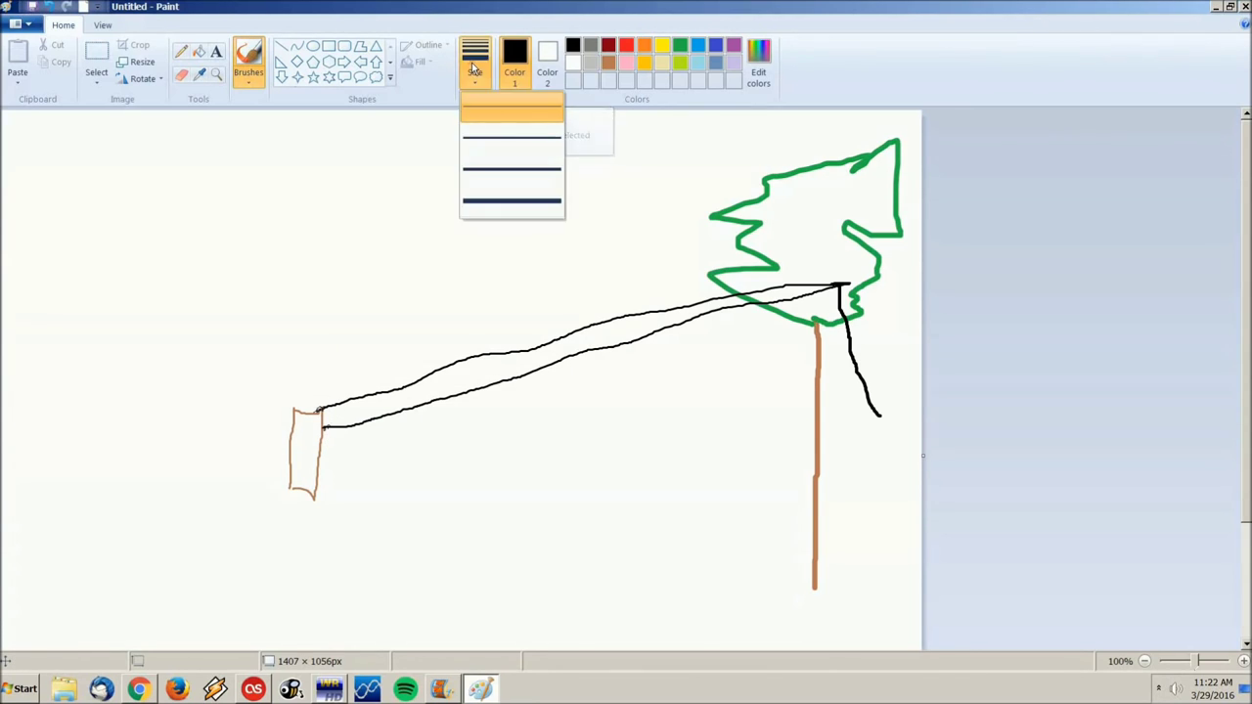
pyautogui.click(486, 200)
pyautogui.moveTo(119, 379)
pyautogui.mouseDown()
pyautogui.moveTo(69, 378)
pyautogui.moveTo(78, 463)
pyautogui.moveTo(16, 488)
pyautogui.mouseUp()
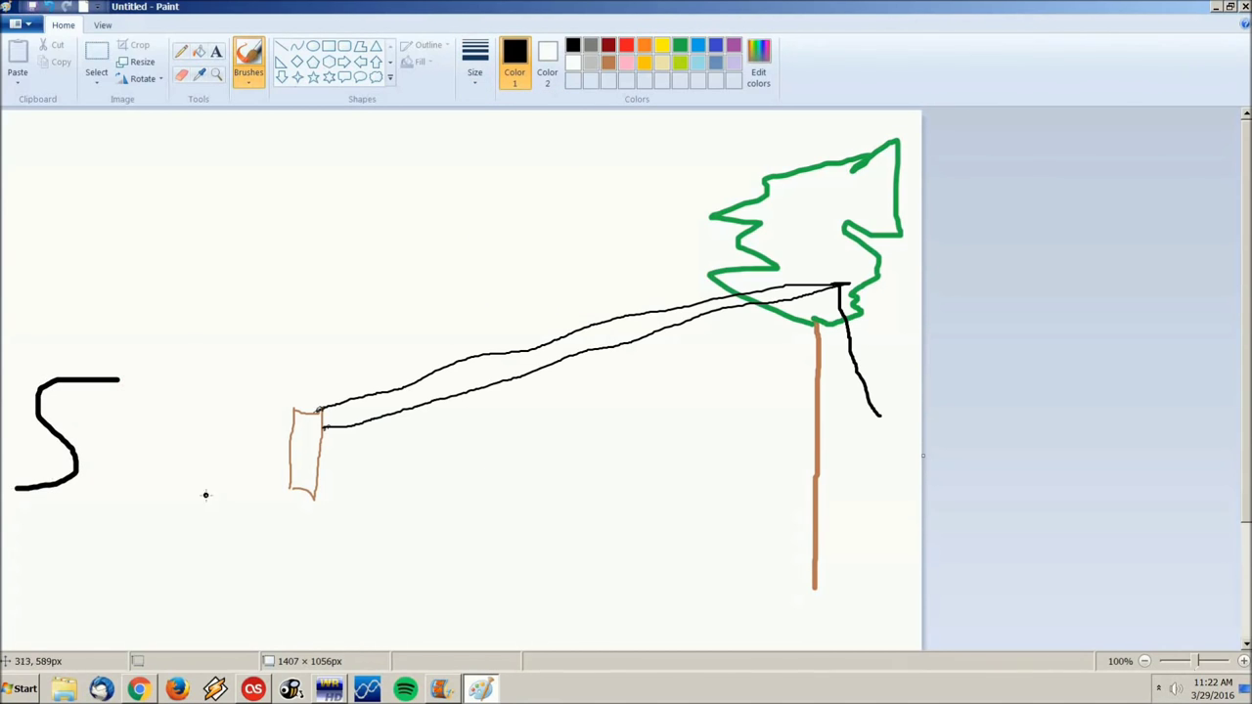
# Step: Draw a black arrow pointing right toward the tree trunk and write a large letter N on the trunk's other side
pyautogui.moveTo(752, 505); pyautogui.dragTo(664, 506)
pyautogui.moveTo(751, 504)
pyautogui.mouseDown()
pyautogui.moveTo(708, 489)
pyautogui.moveTo(751, 504)
pyautogui.mouseUp()
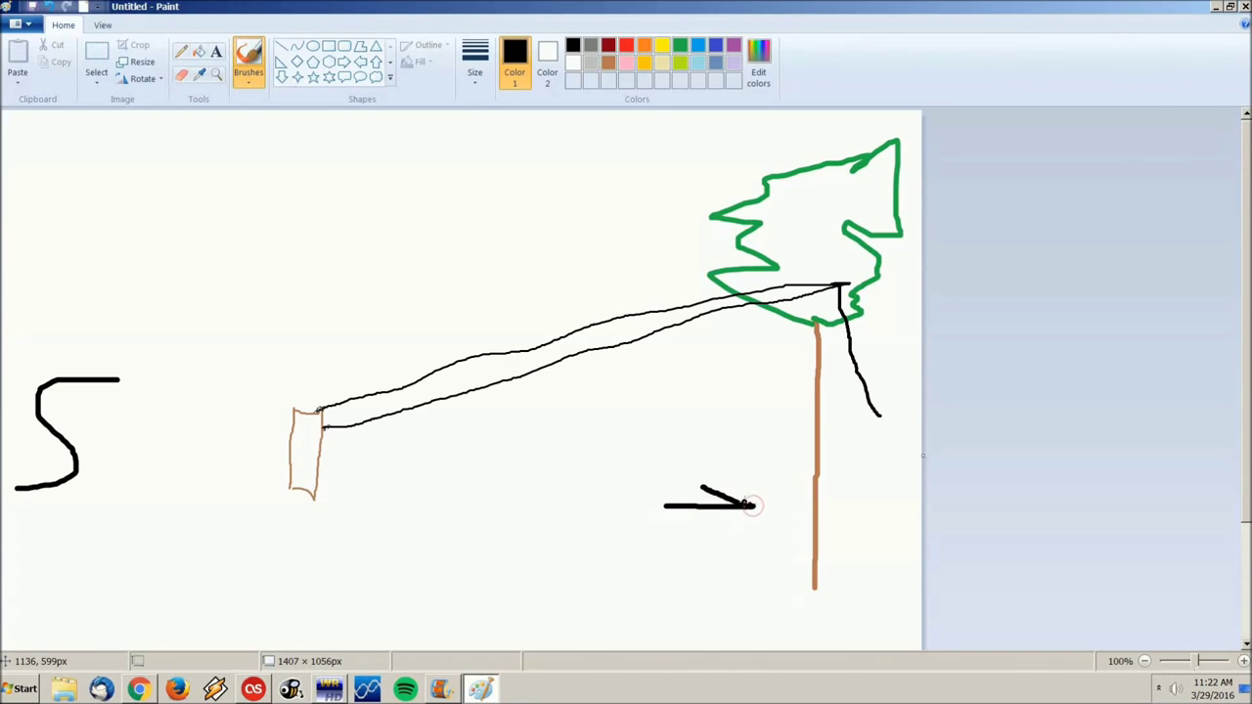
pyautogui.moveTo(694, 533); pyautogui.dragTo(761, 507)
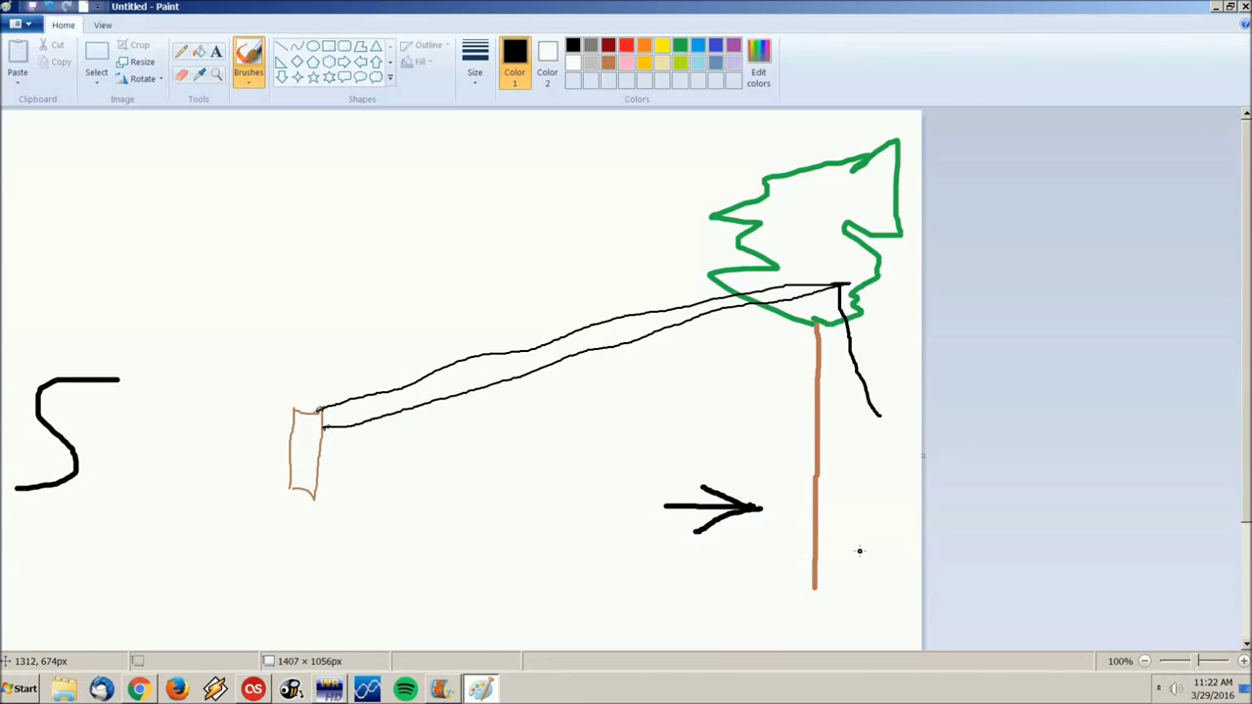
pyautogui.moveTo(859, 550)
pyautogui.mouseDown()
pyautogui.moveTo(907, 506)
pyautogui.moveTo(919, 470)
pyautogui.mouseUp()
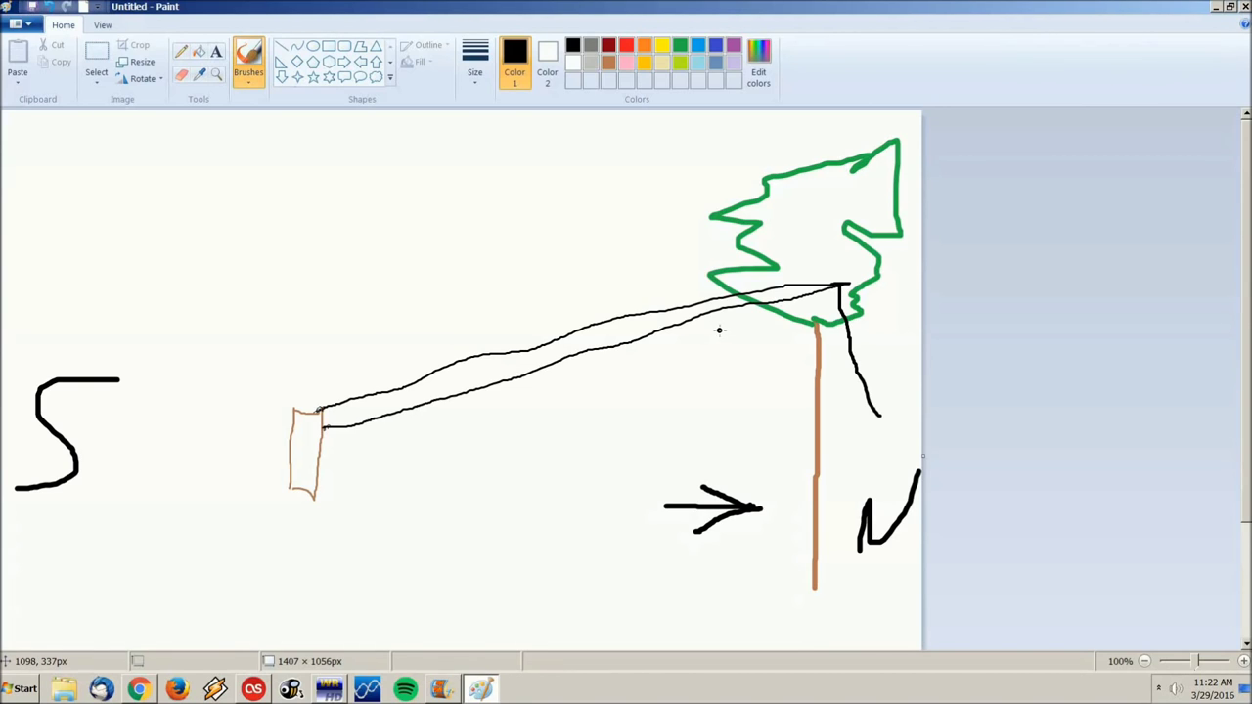
# Step: Handwrite the word "Compromise" in thick black strokes across the top of the canvas, beside the tree crown
pyautogui.moveTo(115, 138)
pyautogui.mouseDown()
pyautogui.moveTo(69, 143)
pyautogui.moveTo(123, 178)
pyautogui.moveTo(181, 182)
pyautogui.moveTo(192, 196)
pyautogui.mouseUp()
pyautogui.click(196, 184)
pyautogui.moveTo(227, 147)
pyautogui.mouseDown()
pyautogui.moveTo(227, 174)
pyautogui.moveTo(191, 193)
pyautogui.moveTo(249, 132)
pyautogui.moveTo(277, 202)
pyautogui.mouseUp()
pyautogui.moveTo(296, 132)
pyautogui.mouseDown()
pyautogui.moveTo(344, 178)
pyautogui.moveTo(313, 225)
pyautogui.mouseUp()
pyautogui.moveTo(369, 181)
pyautogui.mouseDown()
pyautogui.moveTo(401, 137)
pyautogui.moveTo(478, 166)
pyautogui.moveTo(431, 146)
pyautogui.mouseUp()
pyautogui.moveTo(492, 191)
pyautogui.mouseDown()
pyautogui.moveTo(534, 156)
pyautogui.moveTo(536, 185)
pyautogui.moveTo(553, 143)
pyautogui.moveTo(565, 182)
pyautogui.moveTo(614, 166)
pyautogui.moveTo(604, 189)
pyautogui.moveTo(702, 168)
pyautogui.moveTo(663, 185)
pyautogui.moveTo(733, 184)
pyautogui.mouseUp()
pyautogui.click(599, 136)
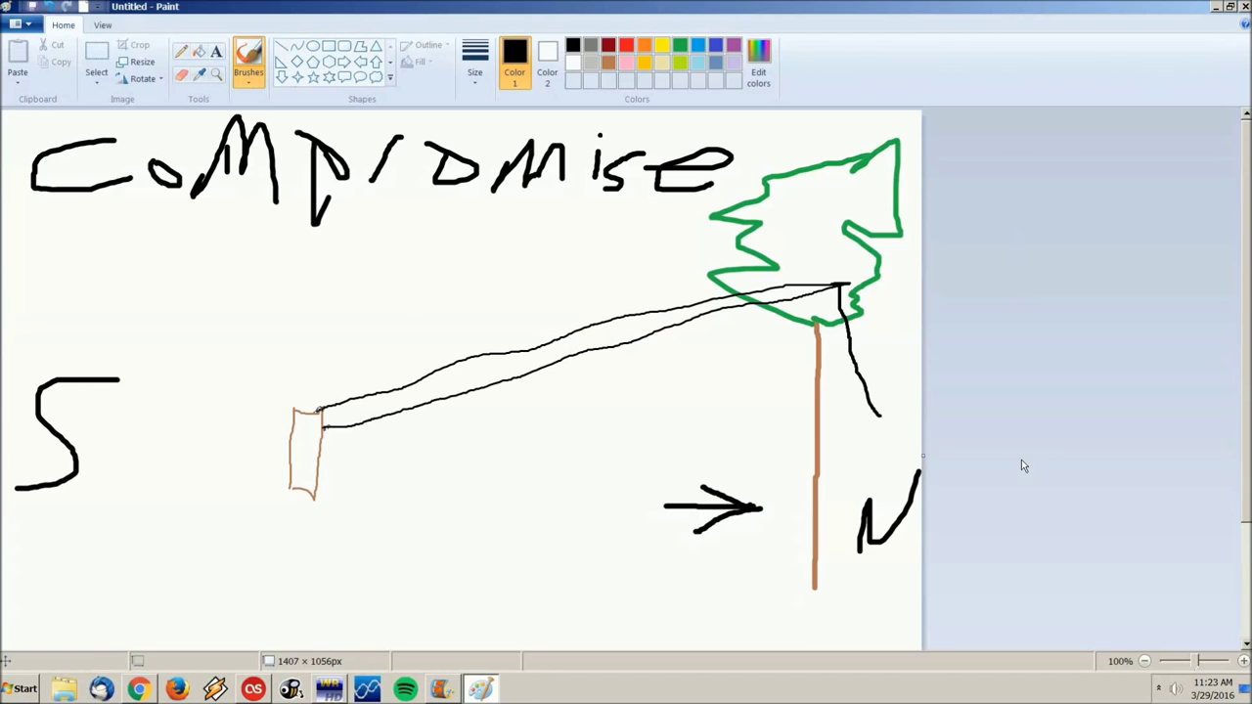
pyautogui.click(1158, 688)
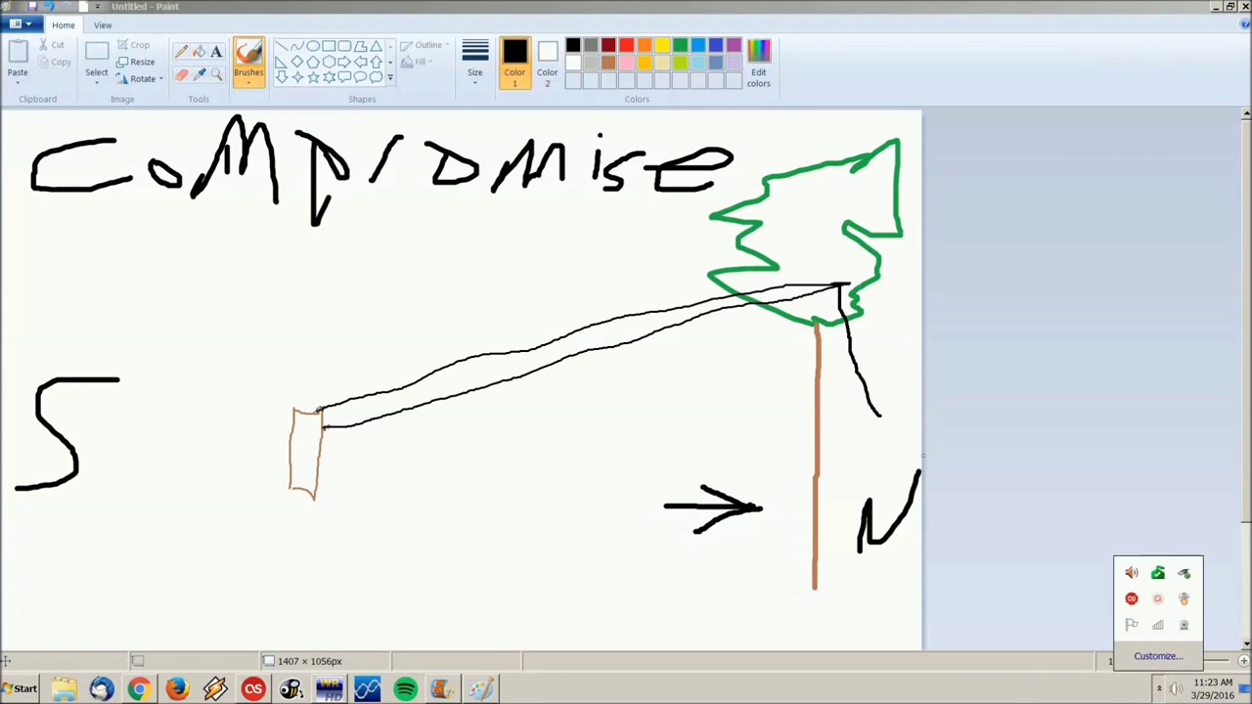
pyautogui.click(1160, 601)
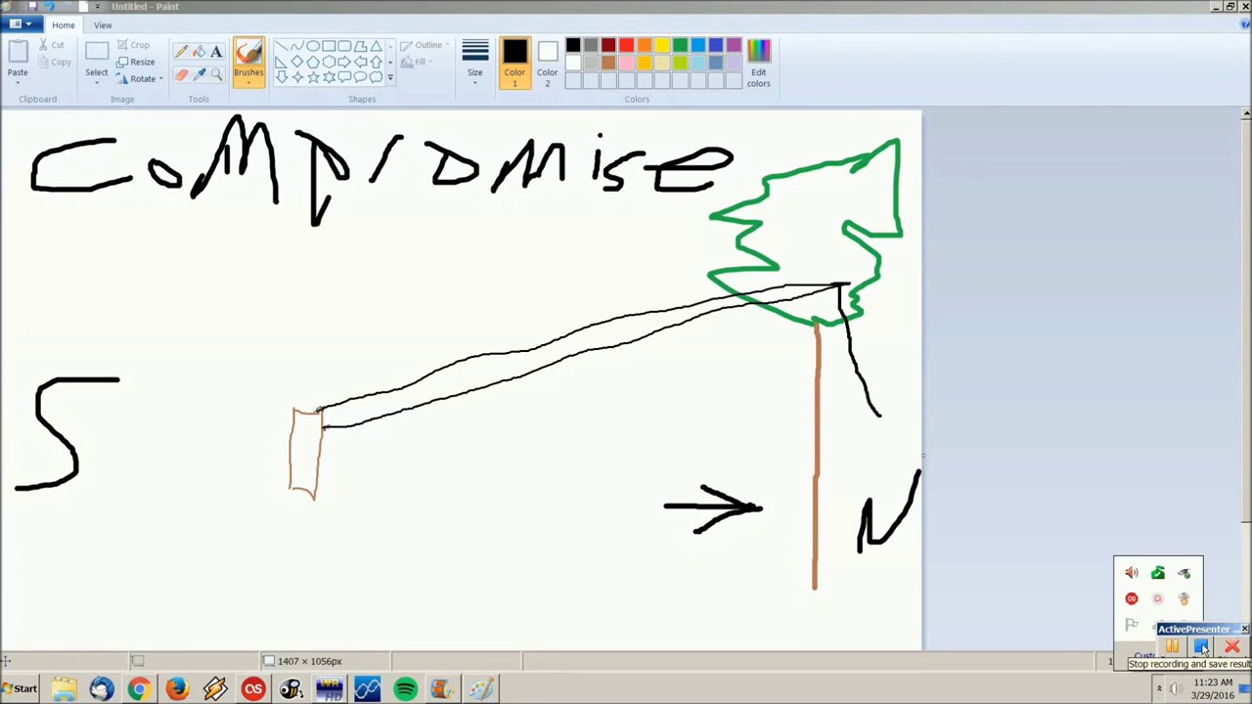